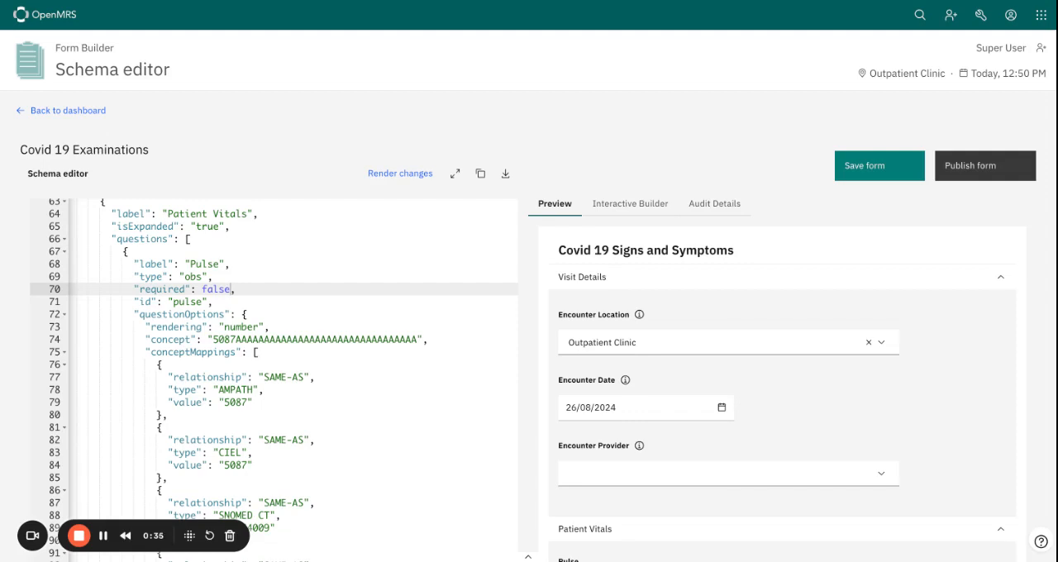
Look through the form preview's sections, collapsing Visit Details to examine the Patient Vitals questions and those below
{"action": "scroll", "coordinate": [529, 298], "scroll_direction": "down", "scroll_amount": 1}
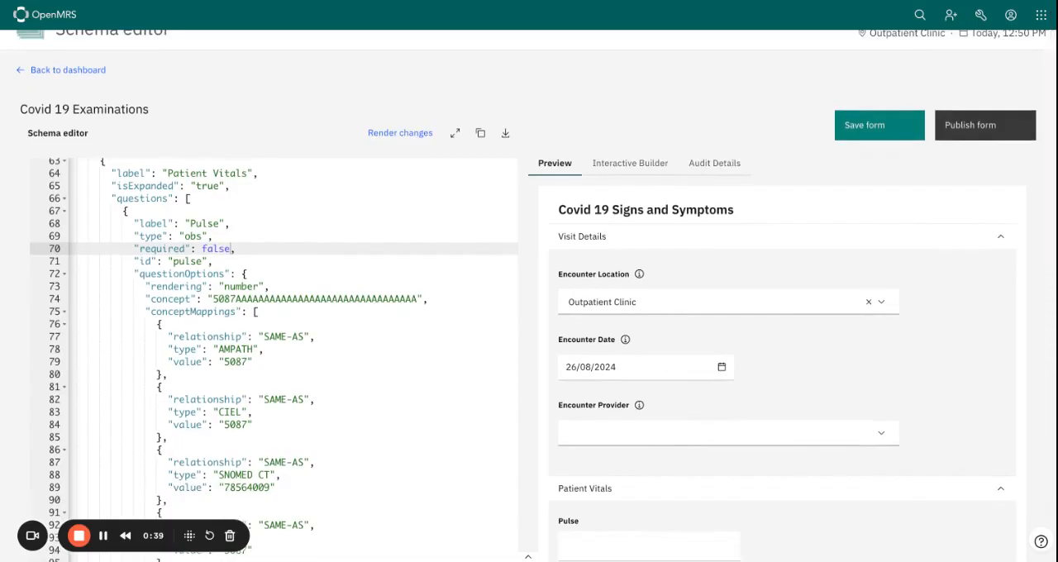
{"action": "scroll", "coordinate": [529, 298], "scroll_direction": "down", "scroll_amount": 1}
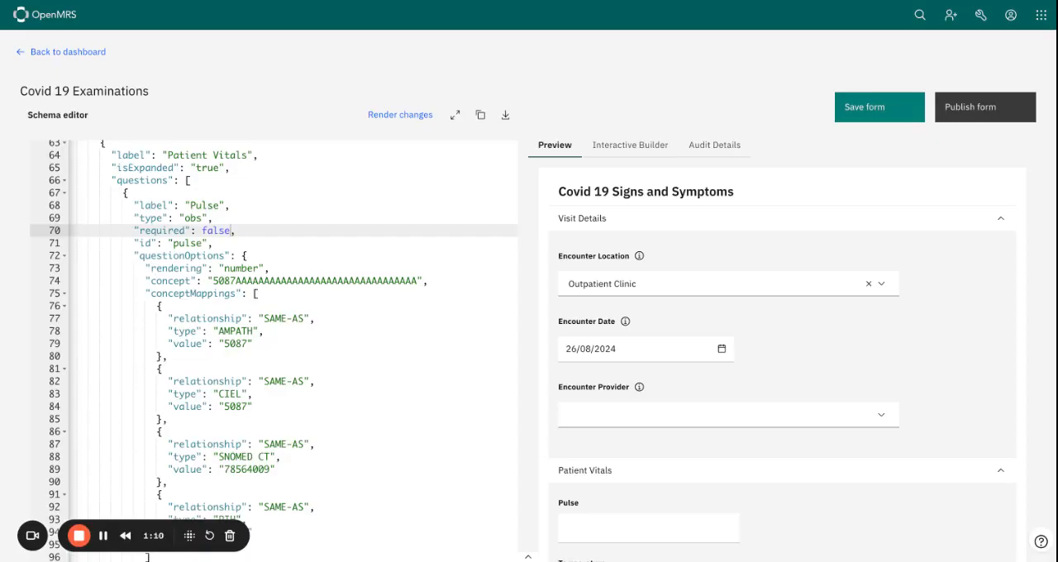
{"action": "scroll", "coordinate": [682, 323], "scroll_direction": "down", "scroll_amount": 1}
{"action": "scroll", "coordinate": [682, 323], "scroll_direction": "up", "scroll_amount": 1}
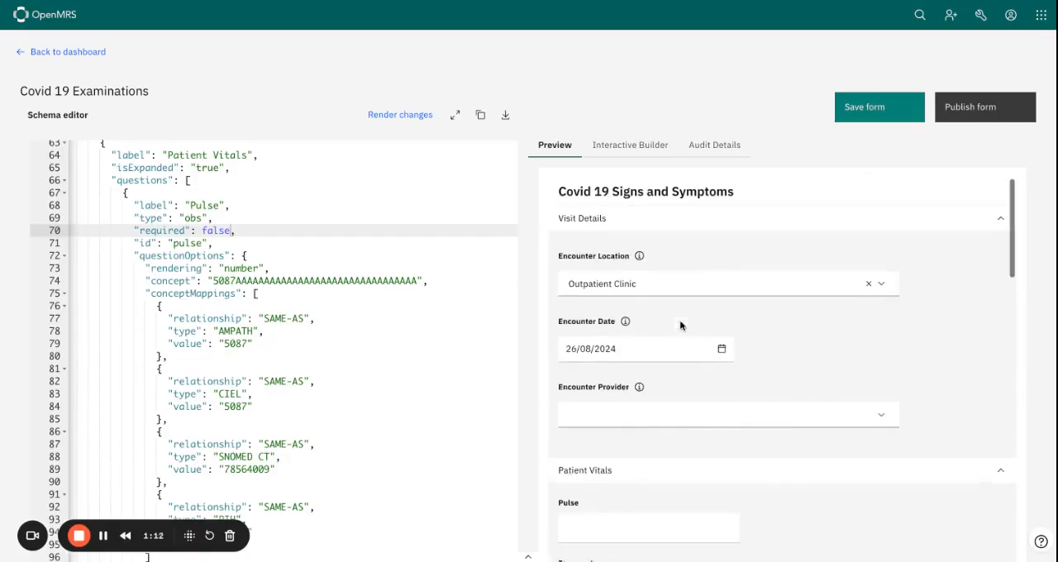
{"action": "left_click", "coordinate": [661, 224]}
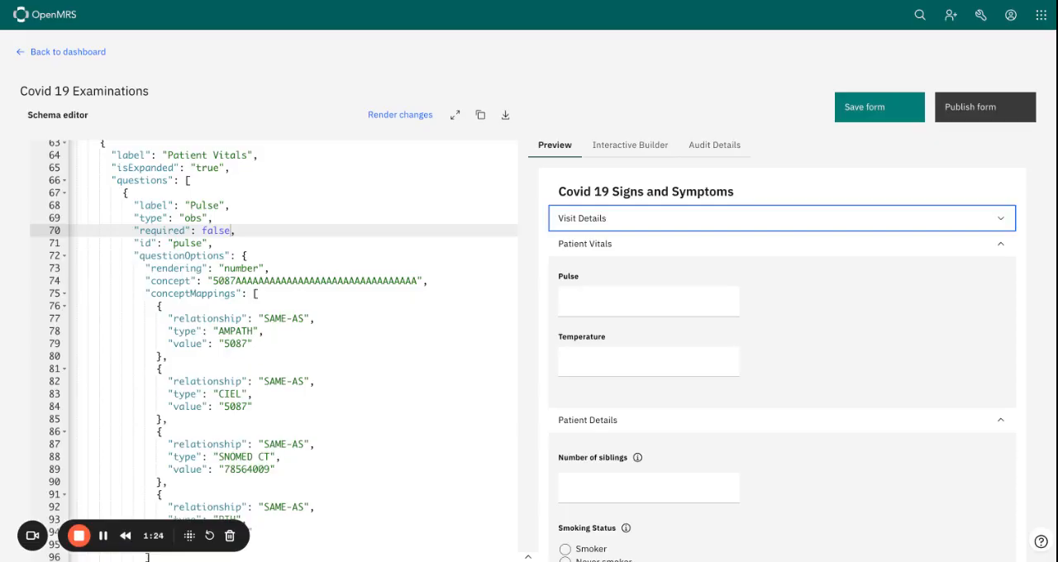
{"action": "scroll", "coordinate": [782, 369], "scroll_direction": "down", "scroll_amount": 1}
{"action": "scroll", "coordinate": [620, 296], "scroll_direction": "down", "scroll_amount": 1}
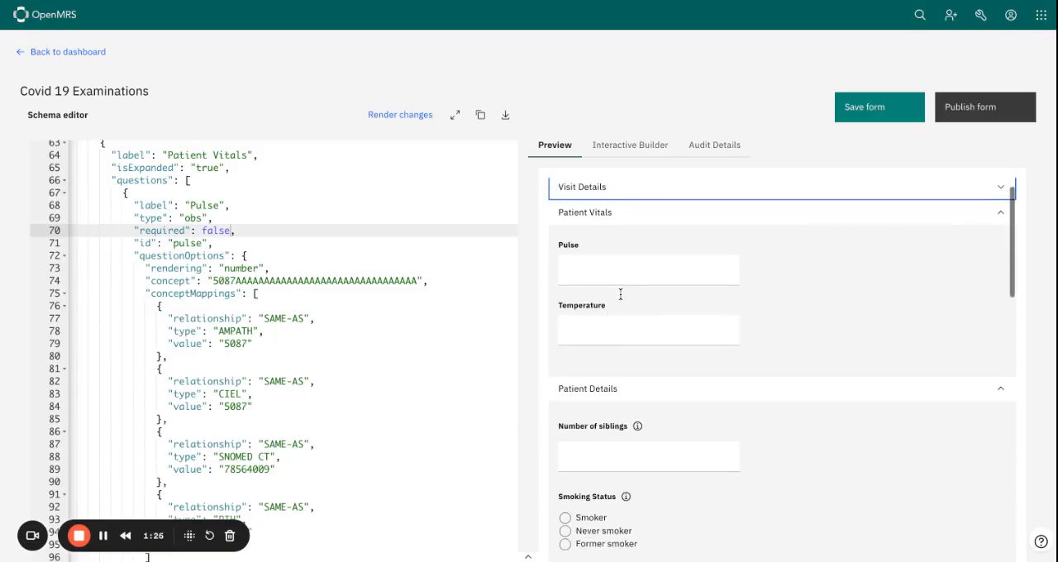
{"action": "scroll", "coordinate": [626, 252], "scroll_direction": "down", "scroll_amount": 5}
{"action": "scroll", "coordinate": [781, 368], "scroll_direction": "down", "scroll_amount": 5}
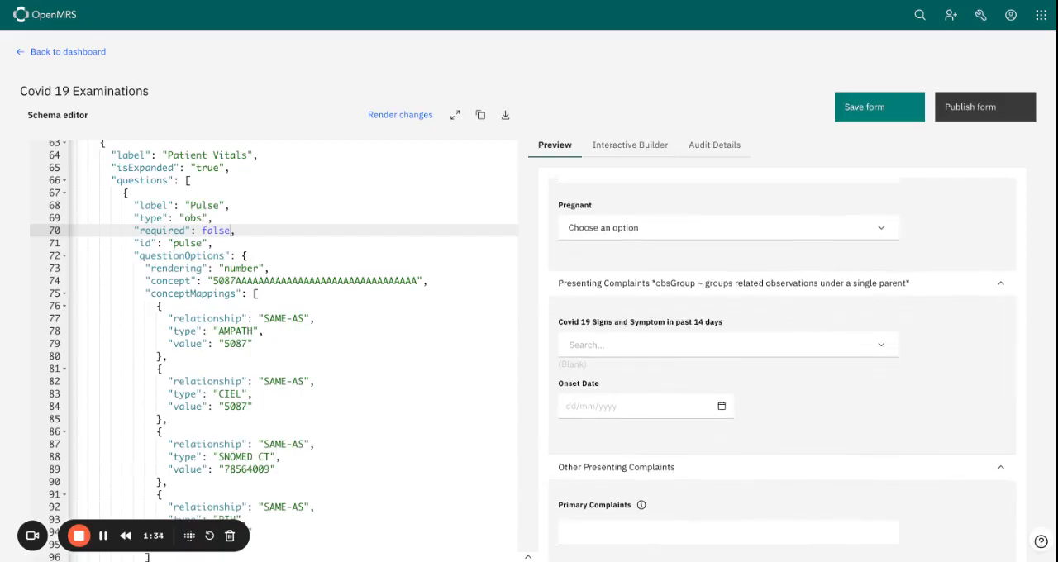
{"action": "scroll", "coordinate": [782, 369], "scroll_direction": "down", "scroll_amount": 4}
{"action": "scroll", "coordinate": [781, 369], "scroll_direction": "up", "scroll_amount": 15}
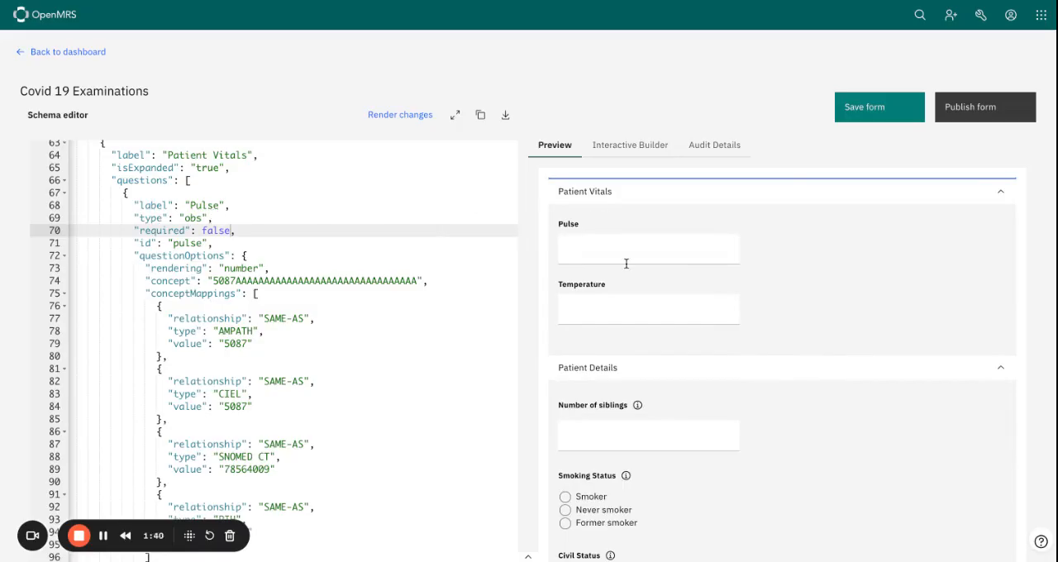
{"action": "scroll", "coordinate": [628, 260], "scroll_direction": "up", "scroll_amount": 3}
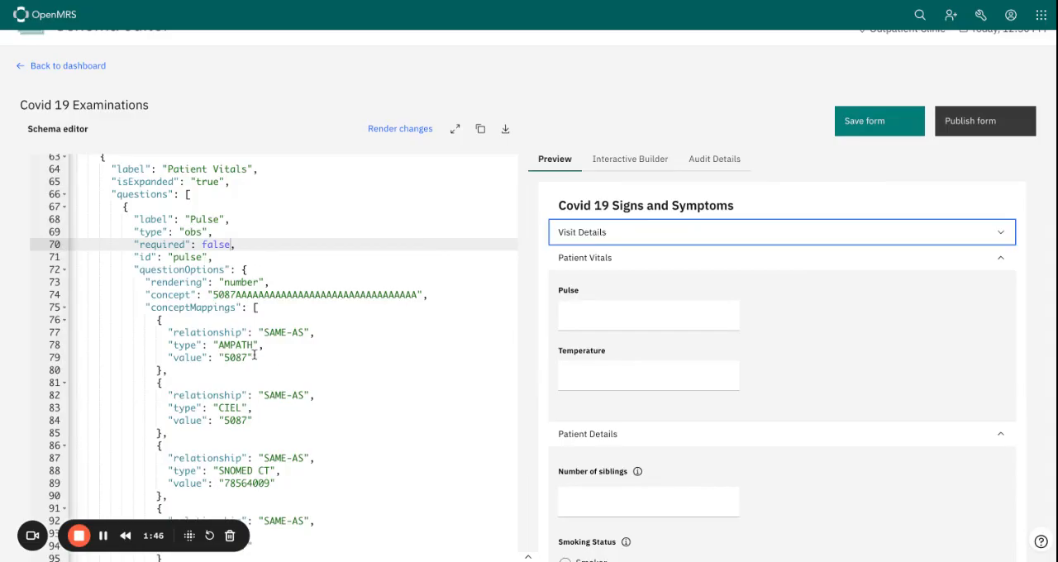
Examine the Pulse and Temperature question definitions in the JSON schema, including their required property
{"action": "scroll", "coordinate": [246, 304], "scroll_direction": "down", "scroll_amount": 1}
{"action": "scroll", "coordinate": [244, 312], "scroll_direction": "down", "scroll_amount": 1}
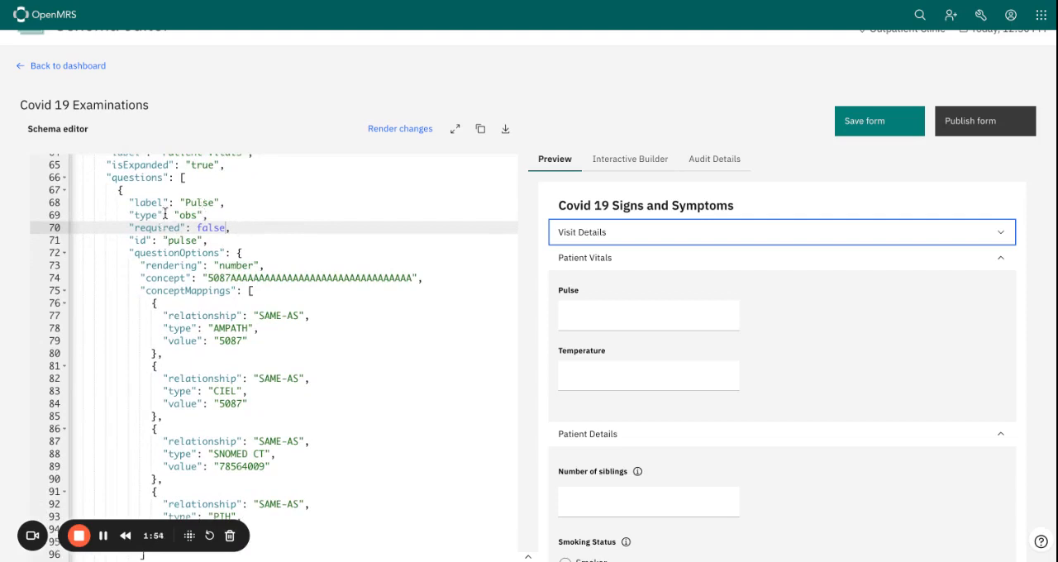
{"action": "scroll", "coordinate": [223, 225], "scroll_direction": "down", "scroll_amount": 1}
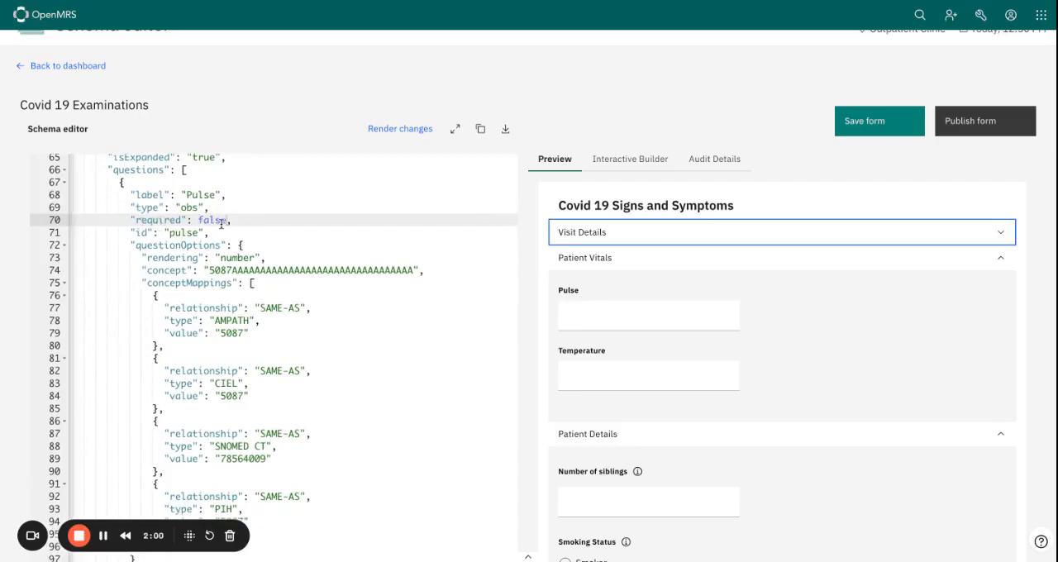
{"action": "scroll", "coordinate": [219, 356], "scroll_direction": "down", "scroll_amount": 5}
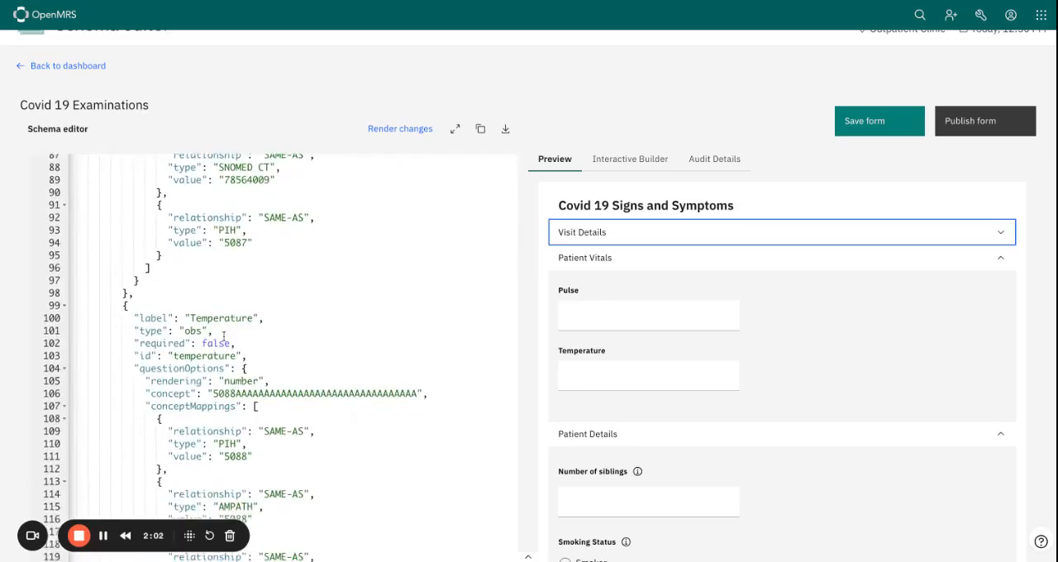
{"action": "scroll", "coordinate": [221, 356], "scroll_direction": "up", "scroll_amount": 5}
{"action": "scroll", "coordinate": [224, 372], "scroll_direction": "up", "scroll_amount": 2}
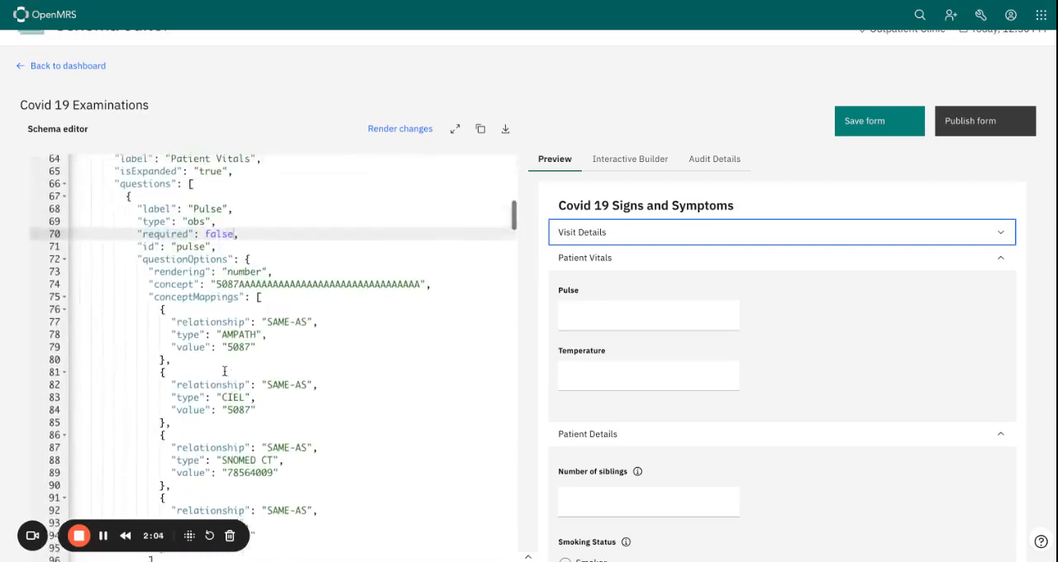
Make the Pulse question in the Patient Vitals section required using the Interactive Builder, and save the question
{"action": "left_click", "coordinate": [622, 161]}
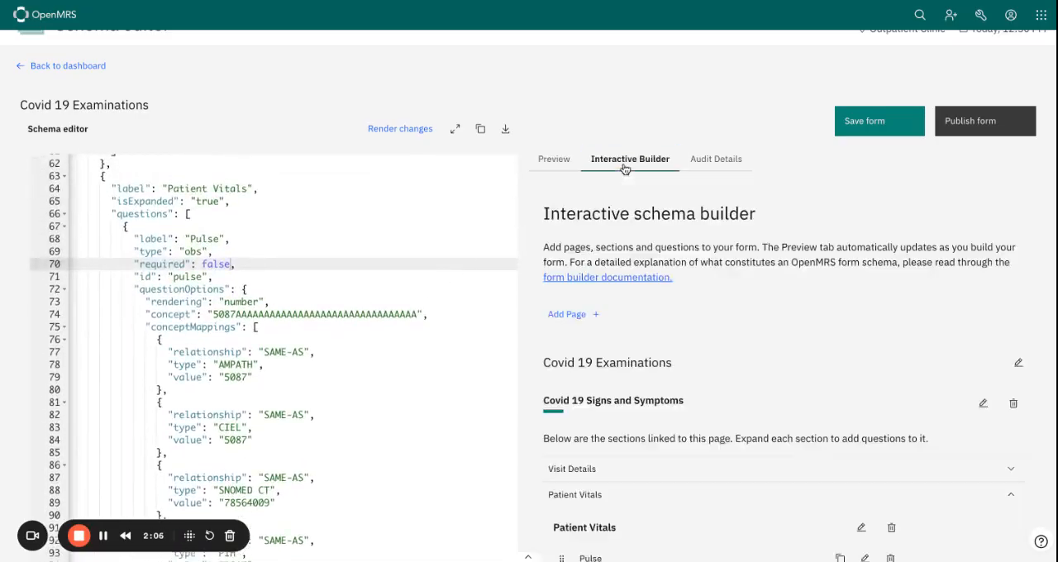
{"action": "scroll", "coordinate": [661, 298], "scroll_direction": "down", "scroll_amount": 1}
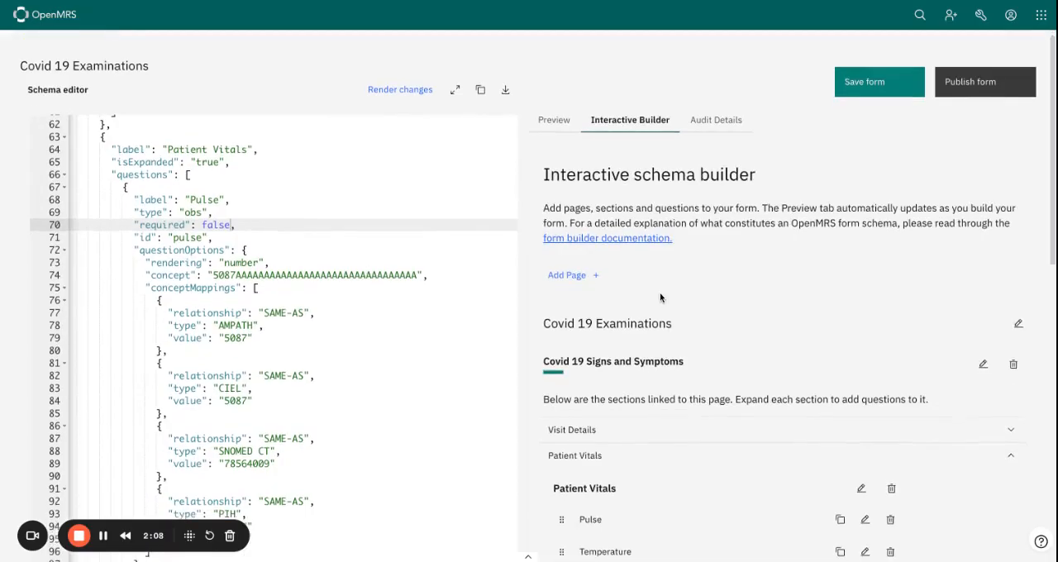
{"action": "scroll", "coordinate": [660, 297], "scroll_direction": "down", "scroll_amount": 1}
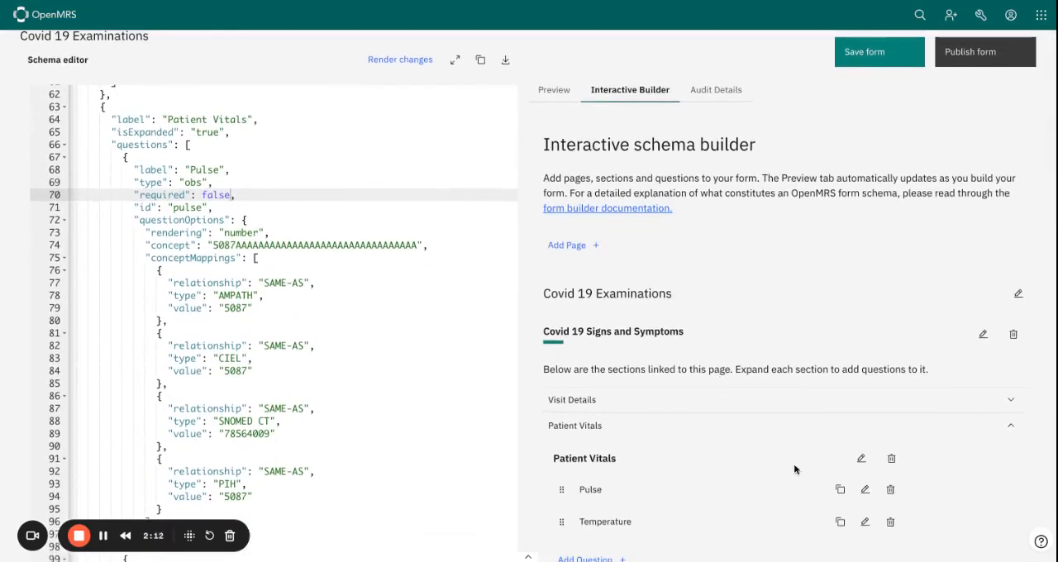
{"action": "scroll", "coordinate": [861, 401], "scroll_direction": "down", "scroll_amount": 2}
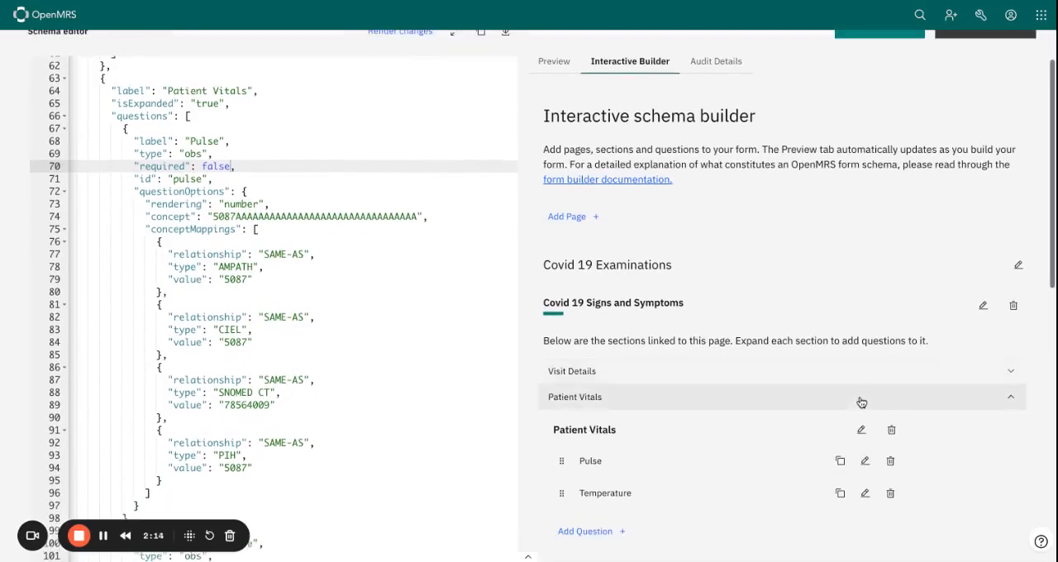
{"action": "scroll", "coordinate": [652, 407], "scroll_direction": "up", "scroll_amount": 1}
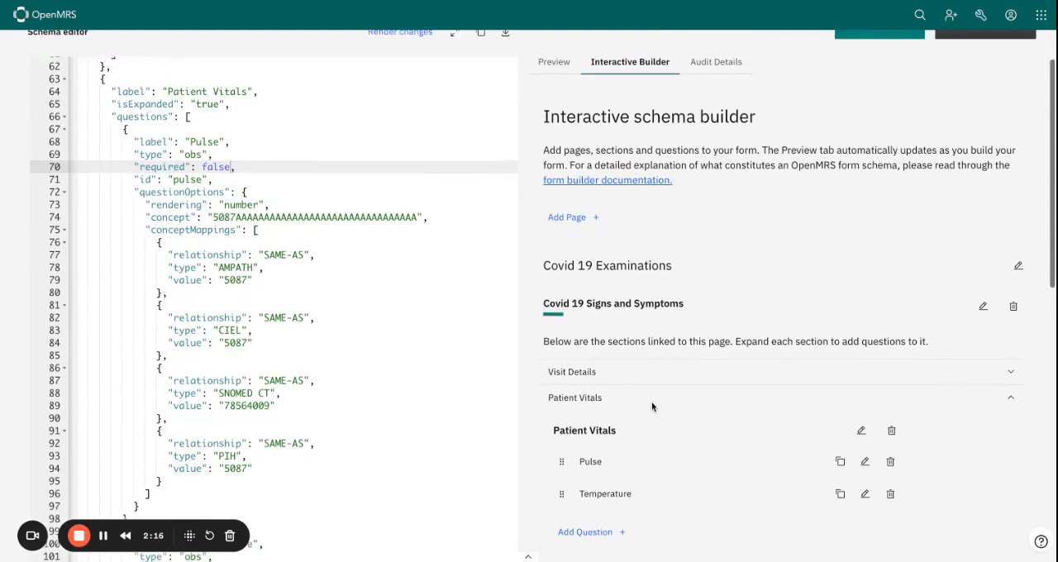
{"action": "scroll", "coordinate": [652, 406], "scroll_direction": "down", "scroll_amount": 1}
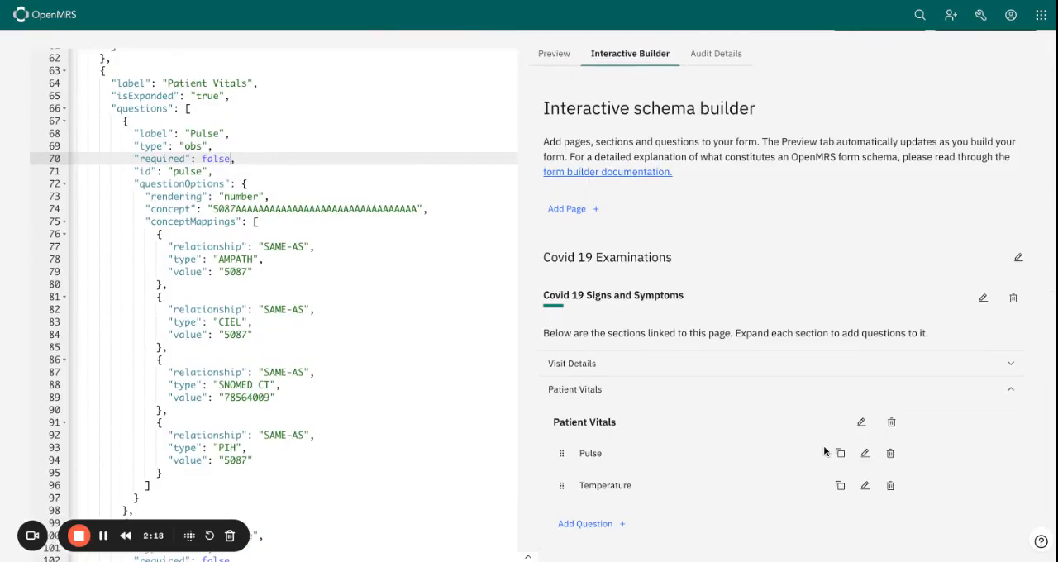
{"action": "left_click", "coordinate": [864, 453]}
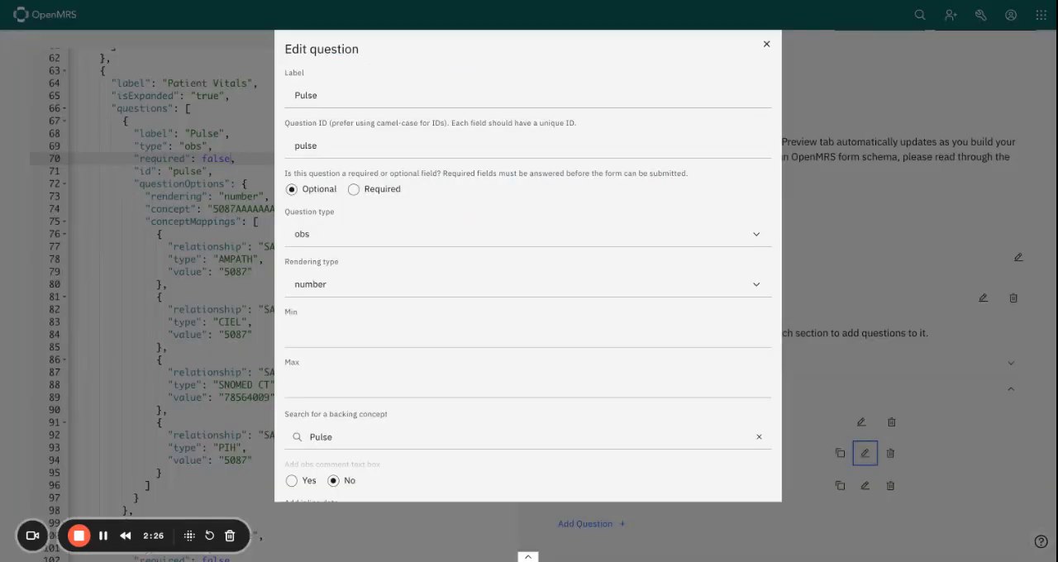
{"action": "left_click", "coordinate": [353, 190]}
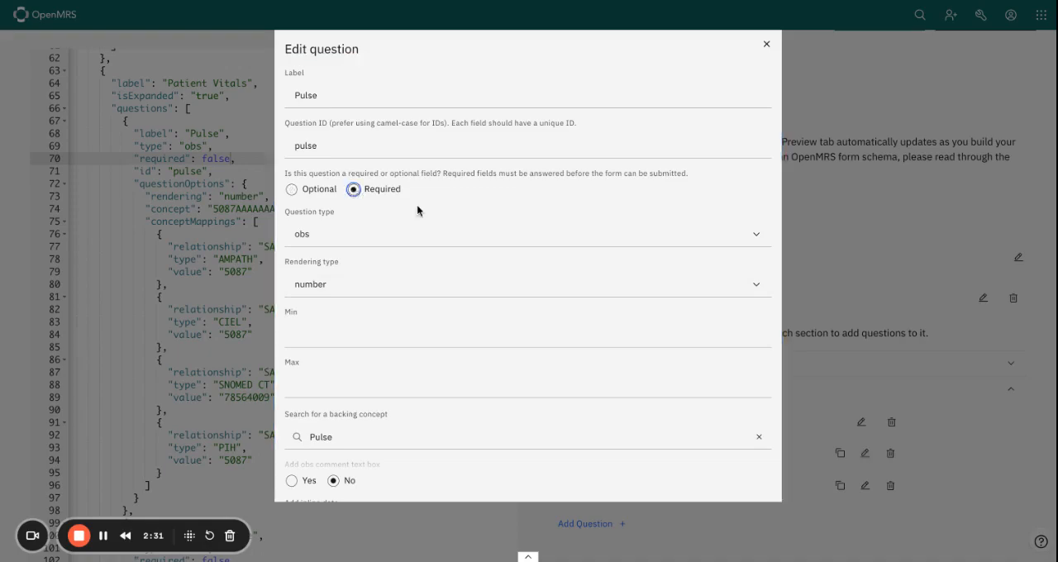
{"action": "scroll", "coordinate": [418, 210], "scroll_direction": "down", "scroll_amount": 3}
{"action": "left_click", "coordinate": [567, 427]}
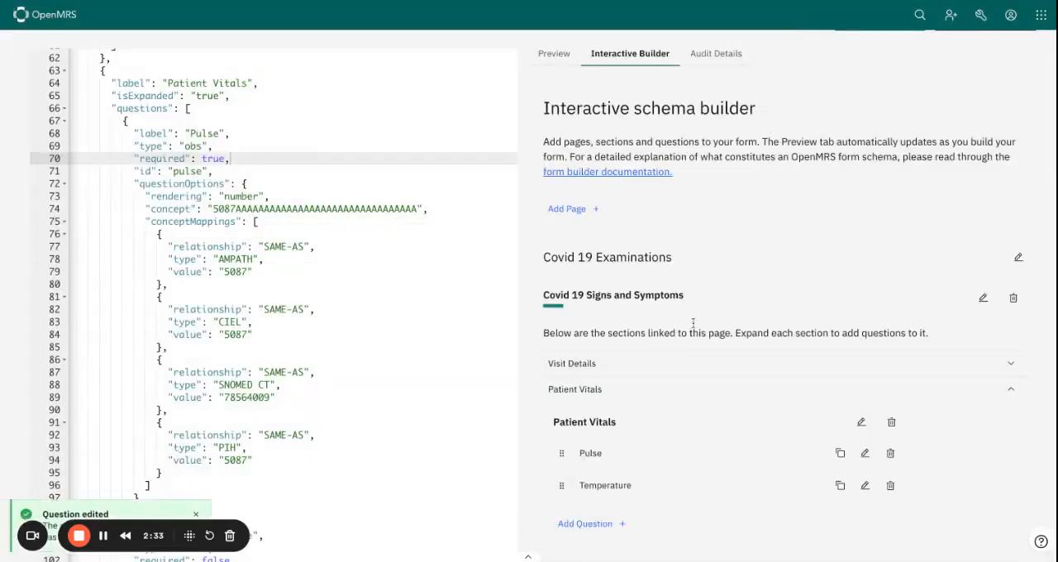
Make the Temperature question in Patient Vitals required and save the question
{"action": "scroll", "coordinate": [702, 314], "scroll_direction": "up", "scroll_amount": 2}
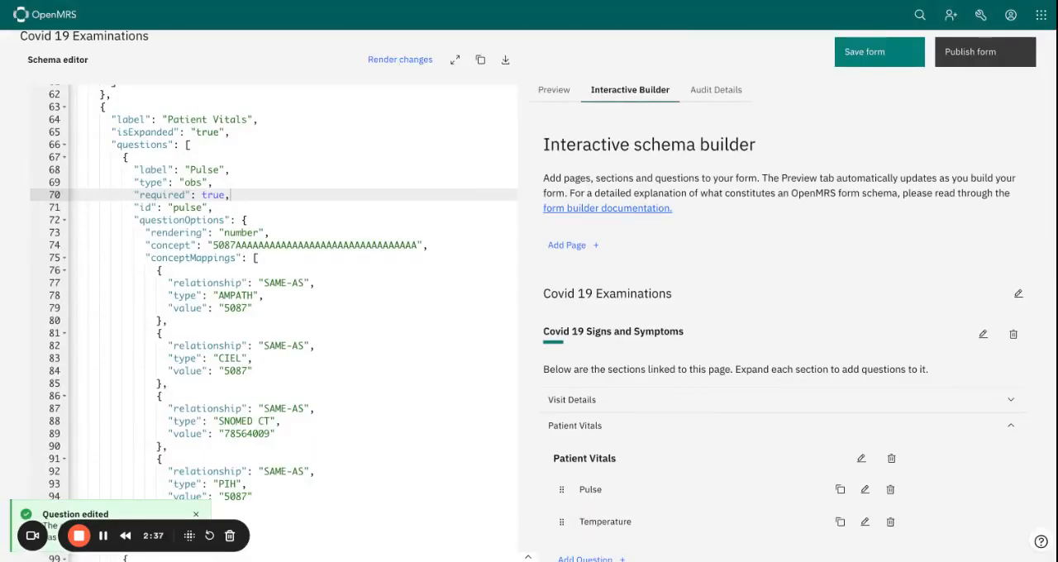
{"action": "scroll", "coordinate": [753, 321], "scroll_direction": "down", "scroll_amount": 2}
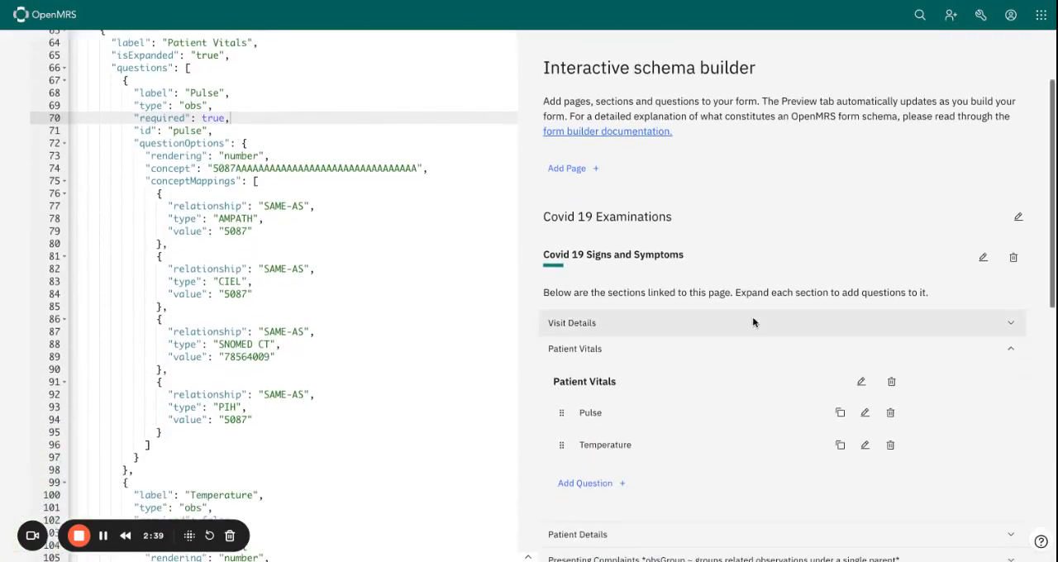
{"action": "left_click", "coordinate": [864, 444]}
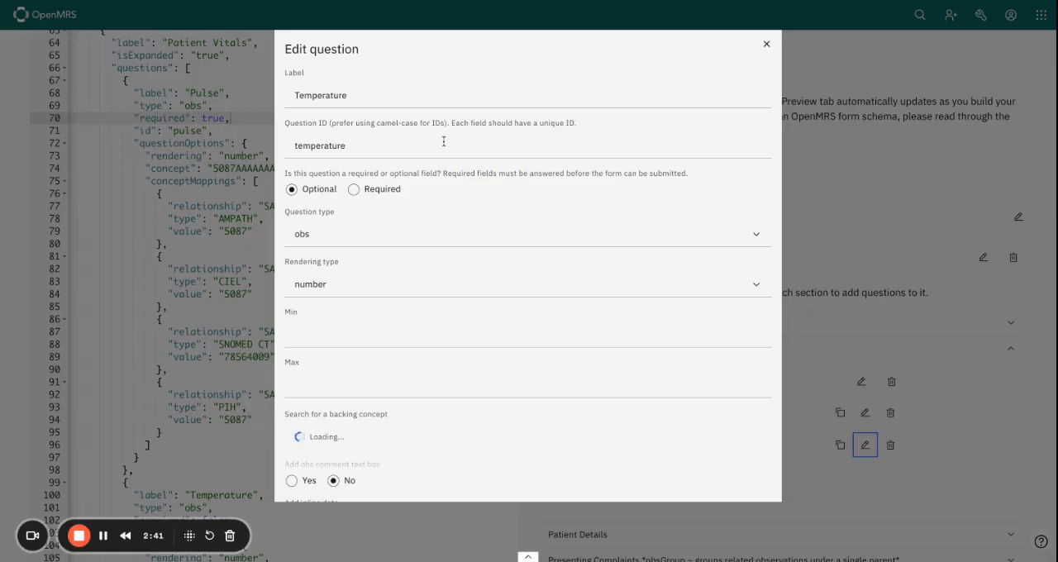
{"action": "left_click", "coordinate": [357, 191]}
{"action": "scroll", "coordinate": [486, 234], "scroll_direction": "down", "scroll_amount": 2}
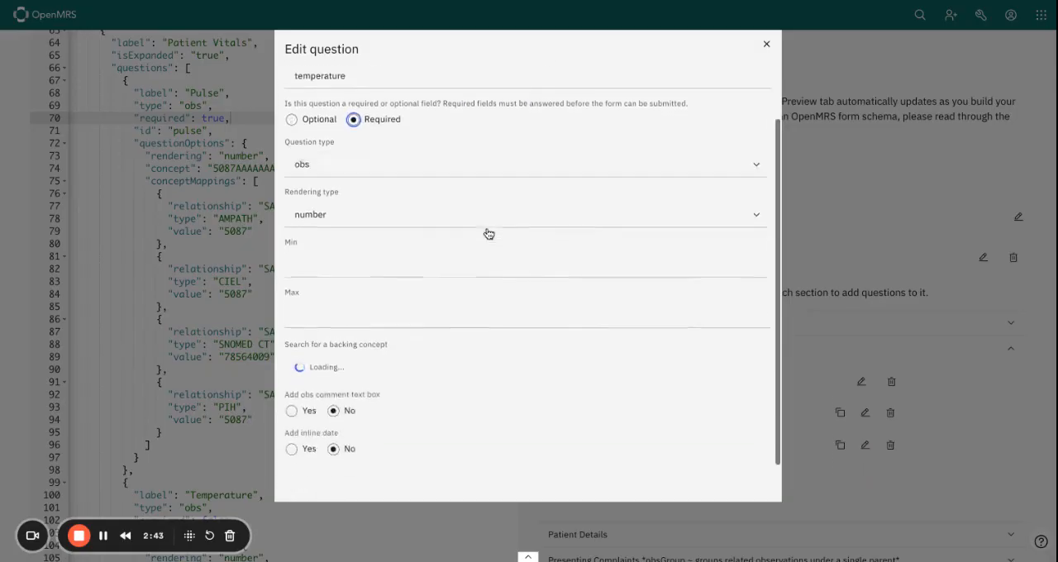
{"action": "scroll", "coordinate": [486, 231], "scroll_direction": "down", "scroll_amount": 1}
{"action": "left_click", "coordinate": [557, 489]}
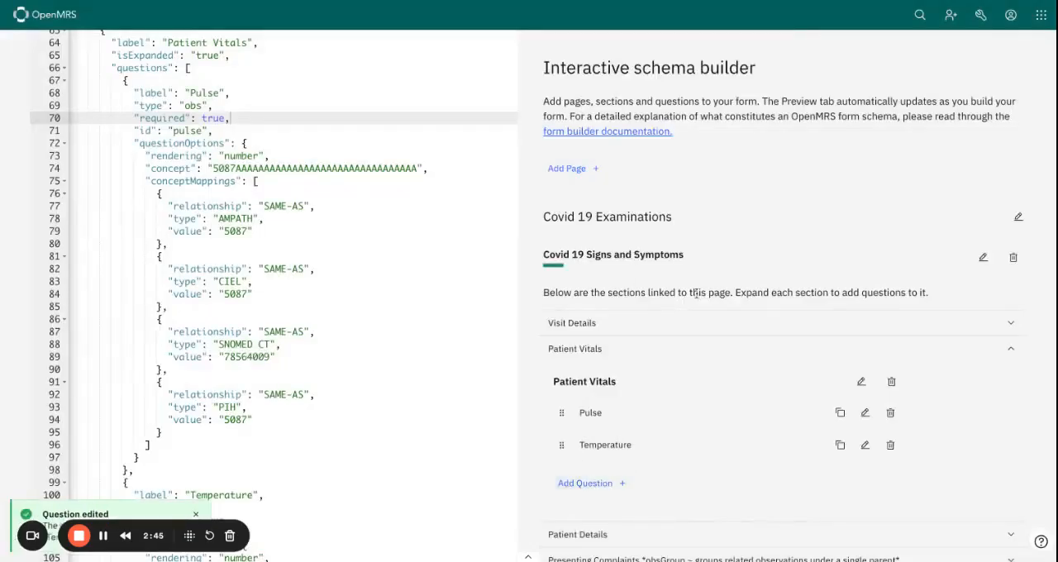
Check the Pulse question's required setting in the schema and the Patient Vitals fields in the form preview
{"action": "scroll", "coordinate": [718, 325], "scroll_direction": "up", "scroll_amount": 4}
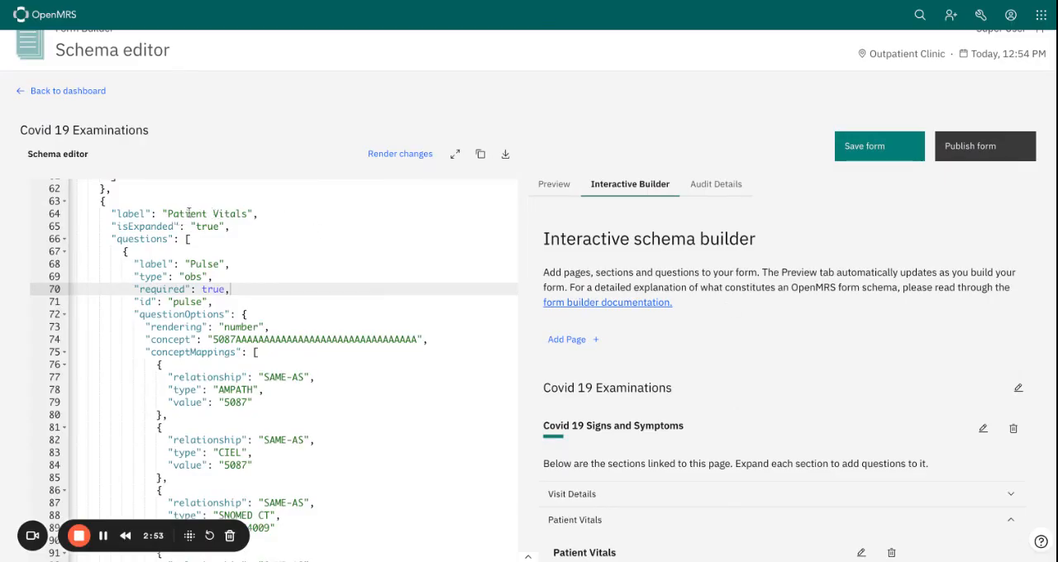
{"action": "scroll", "coordinate": [145, 279], "scroll_direction": "down", "scroll_amount": 1}
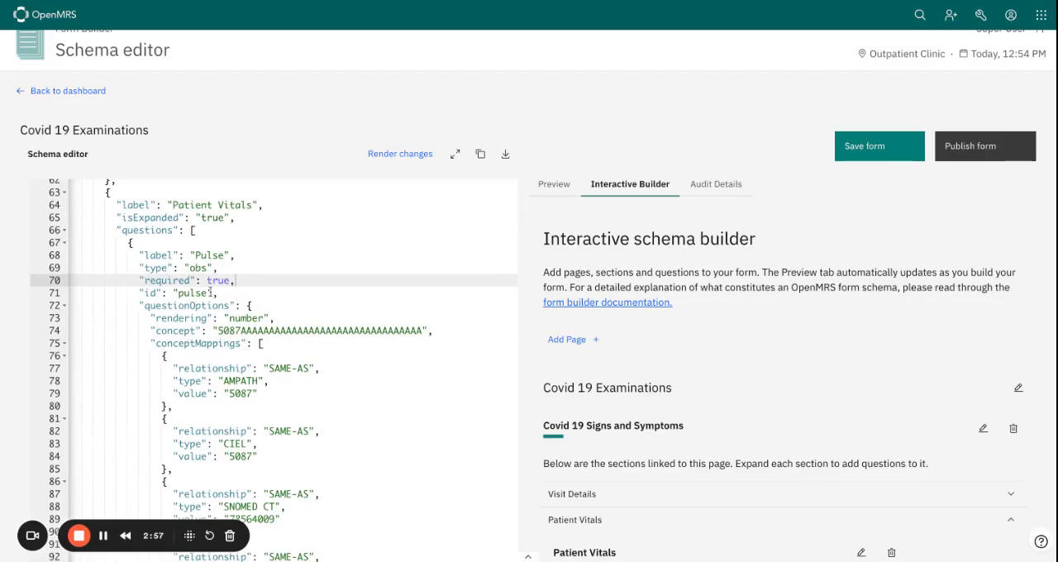
{"action": "scroll", "coordinate": [217, 287], "scroll_direction": "down", "scroll_amount": 2}
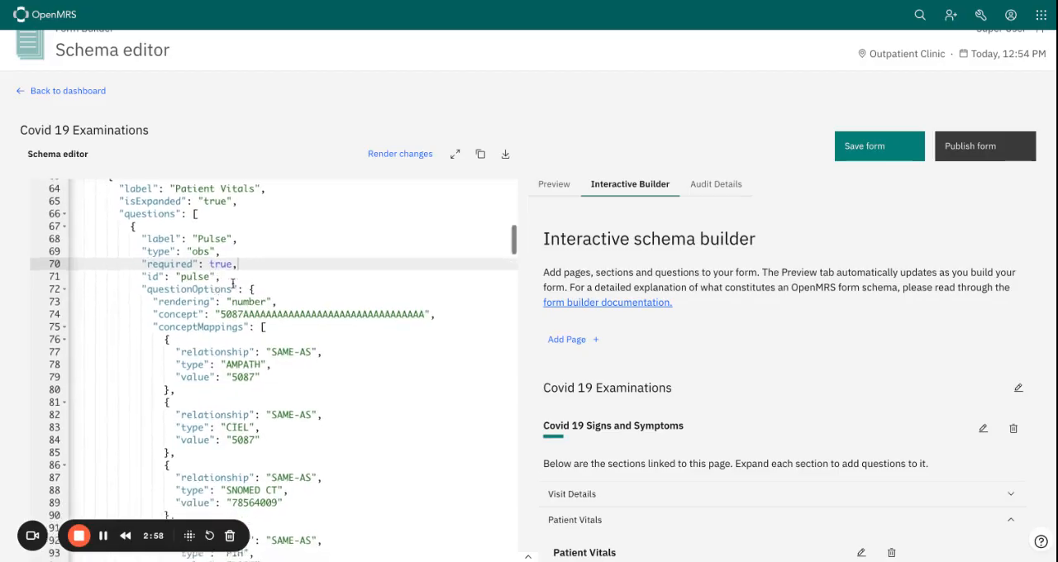
{"action": "left_click", "coordinate": [552, 186]}
{"action": "scroll", "coordinate": [642, 302], "scroll_direction": "down", "scroll_amount": 2}
{"action": "scroll", "coordinate": [641, 314], "scroll_direction": "down", "scroll_amount": 2}
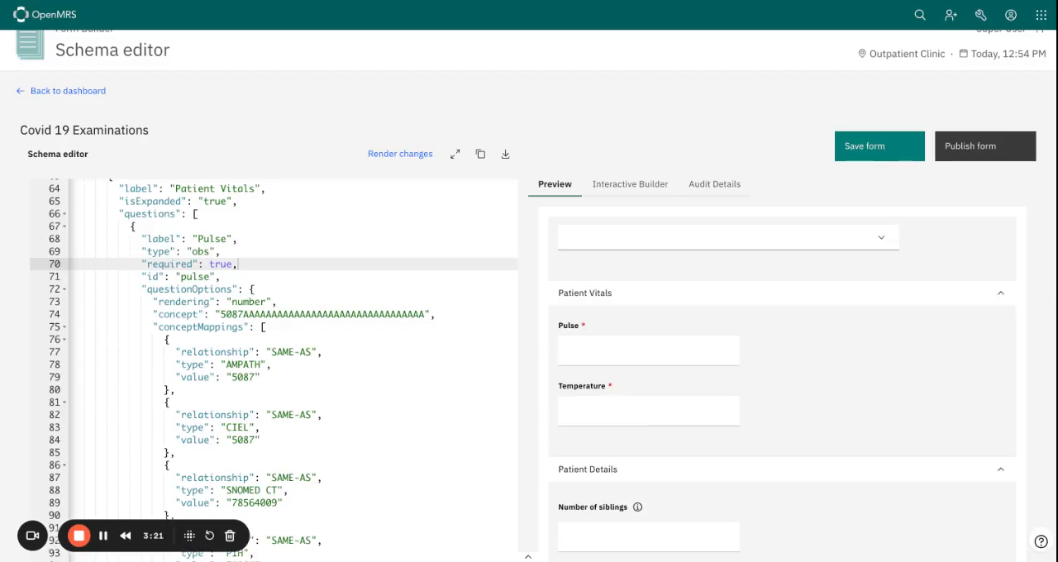
{"action": "scroll", "coordinate": [781, 388], "scroll_direction": "down", "scroll_amount": 2}
{"action": "scroll", "coordinate": [781, 388], "scroll_direction": "up", "scroll_amount": 5}
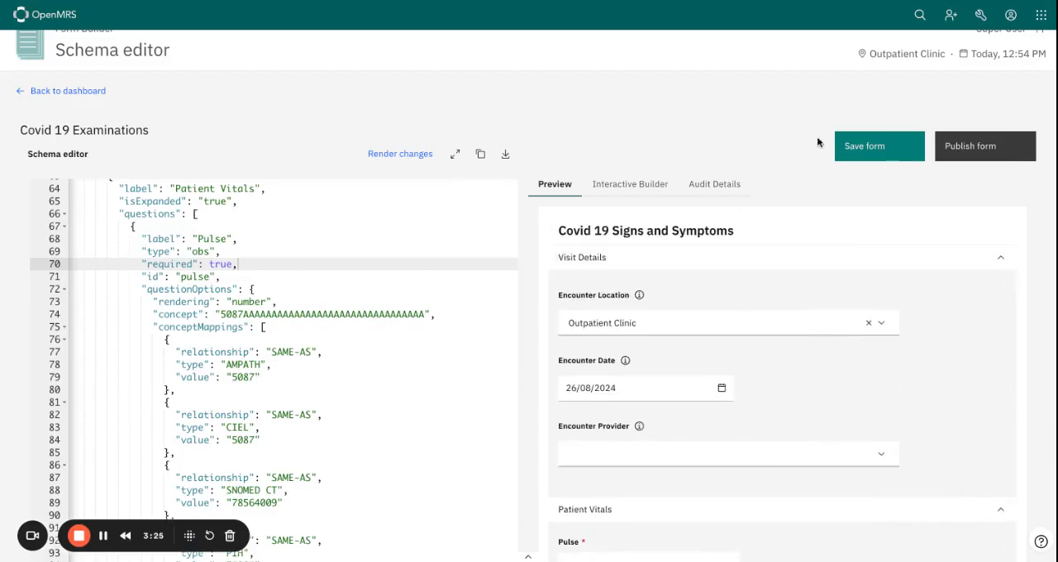
Save the Covid 19 Examinations form by updating the existing version on the server
{"action": "left_click", "coordinate": [873, 146]}
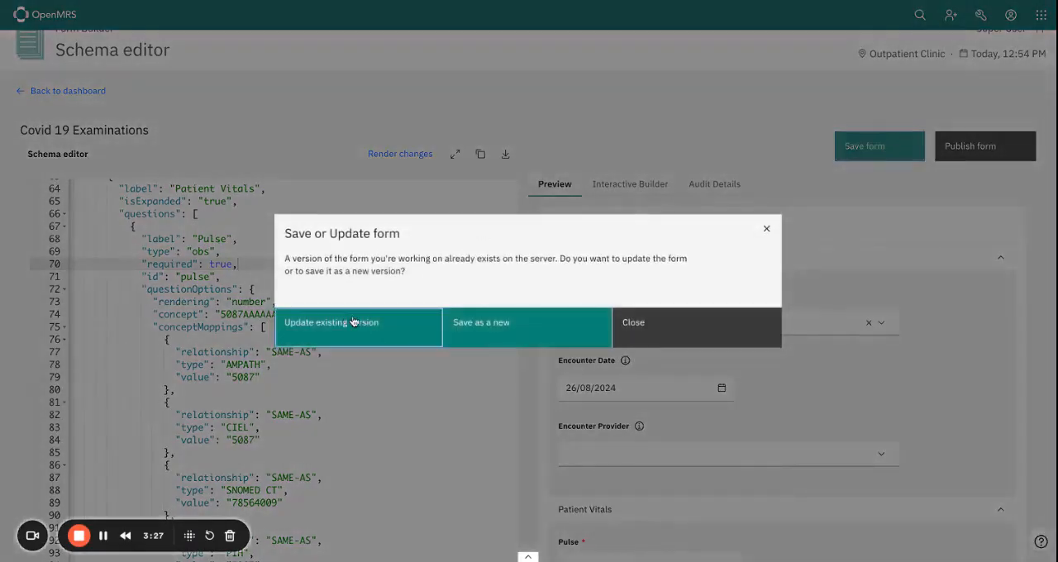
{"action": "left_click", "coordinate": [356, 322]}
{"action": "left_click", "coordinate": [584, 455]}
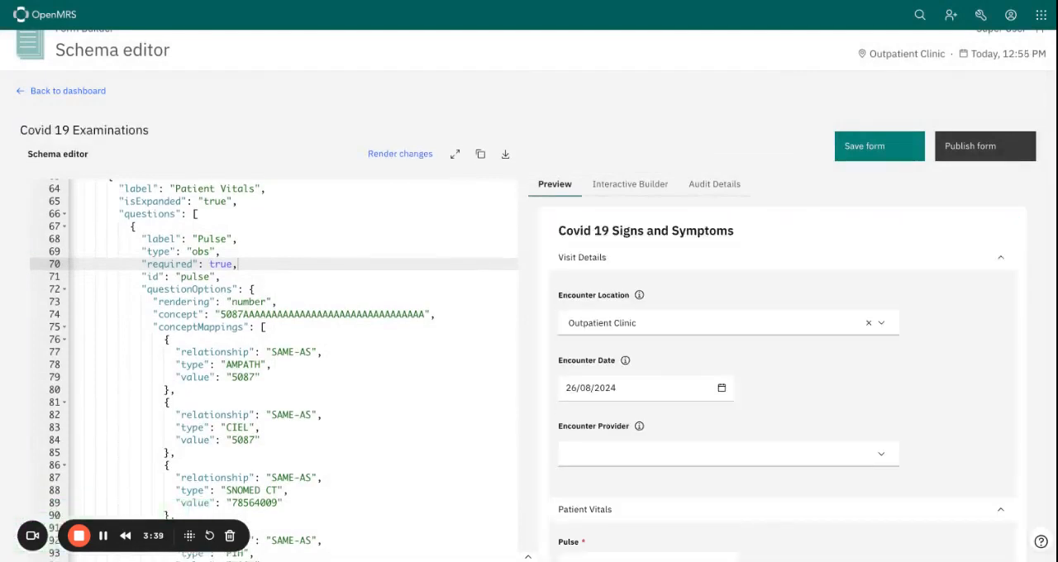
{"action": "scroll", "coordinate": [782, 388], "scroll_direction": "down", "scroll_amount": 5}
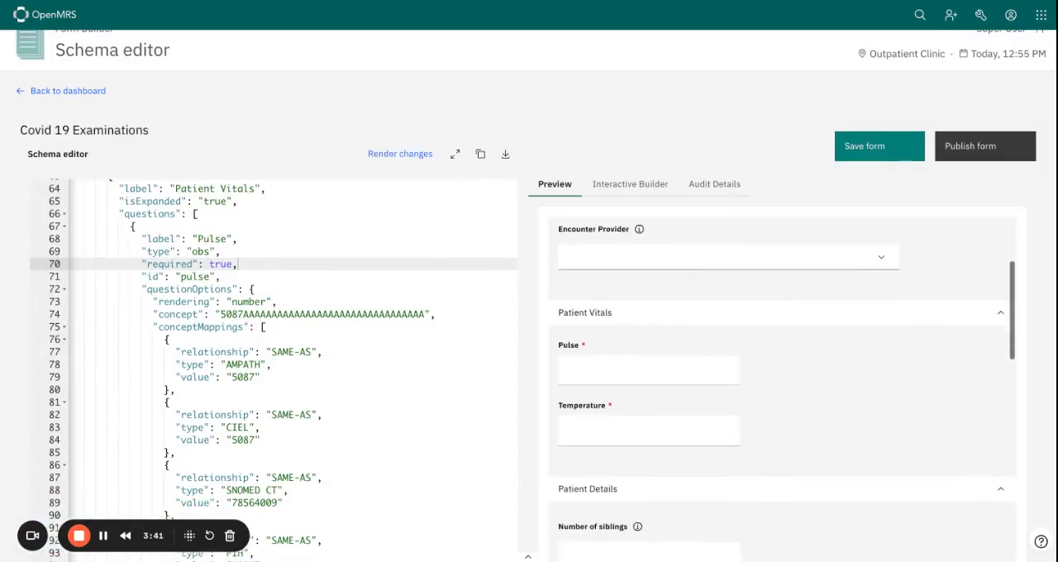